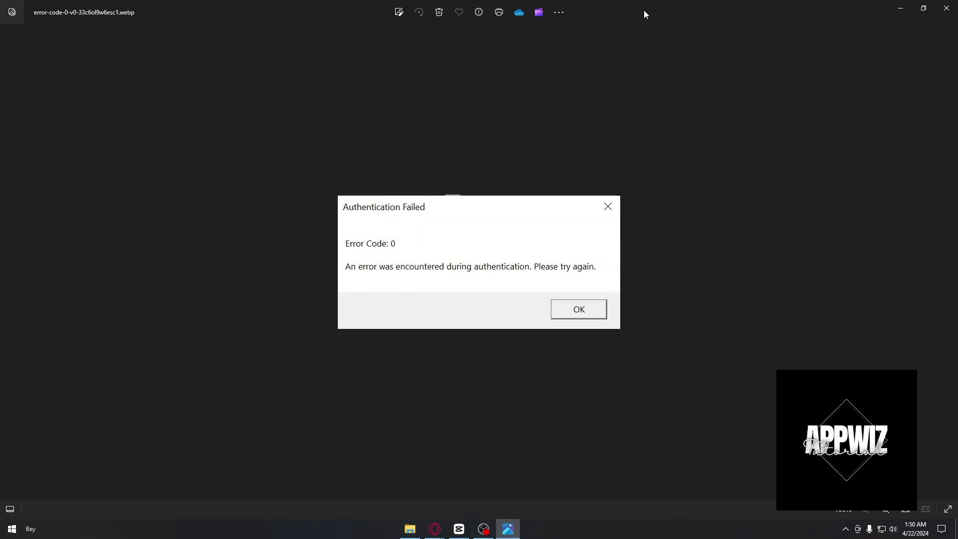
Restore the maximized Photos window showing the Error Code 0 image to a smaller window on the left.
{"action": "left_click_drag", "start_coordinate": [648, 7], "coordinate": [161, 15]}
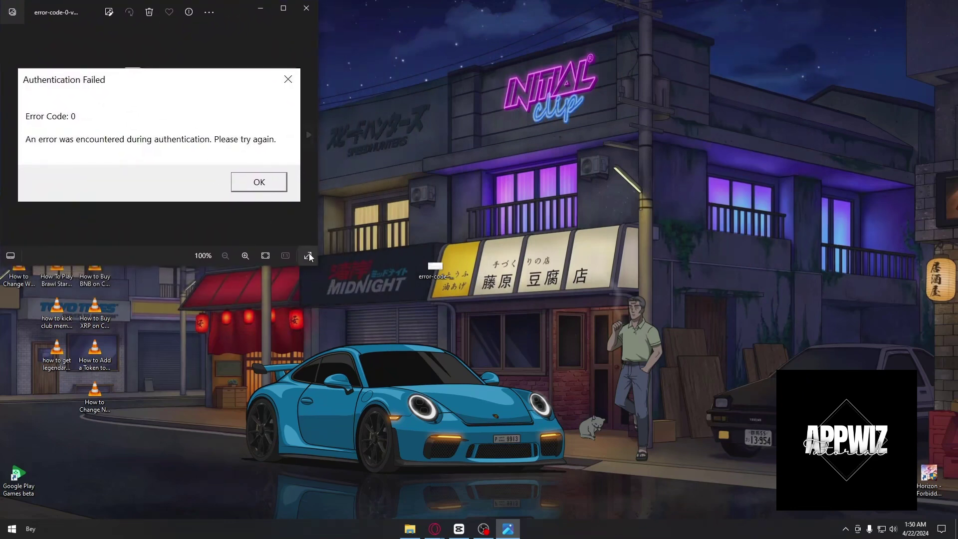
Launch Run from a Start search, centre it, and enter %appdata% in its Open box.
{"action": "left_click", "coordinate": [13, 529]}
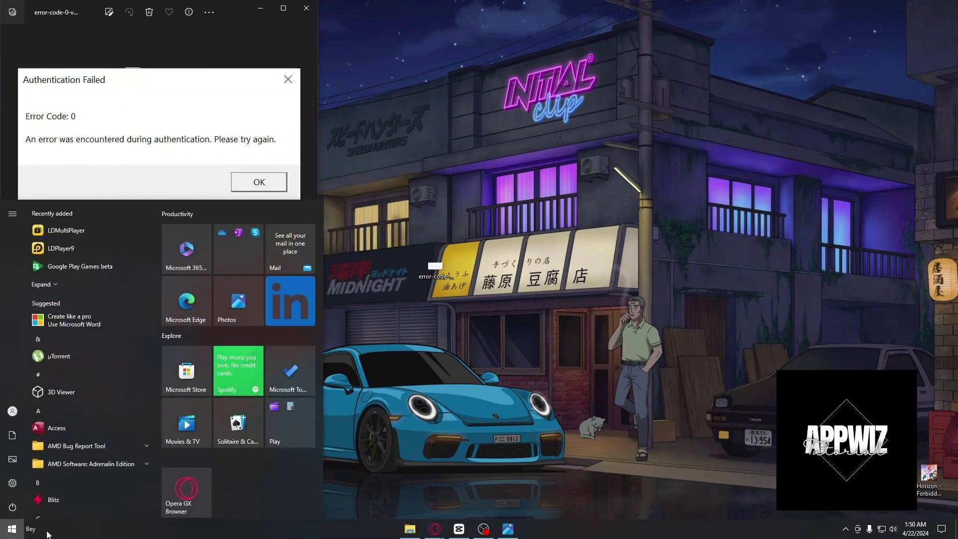
{"action": "key", "text": "Escape"}
{"action": "type", "text": "run"}
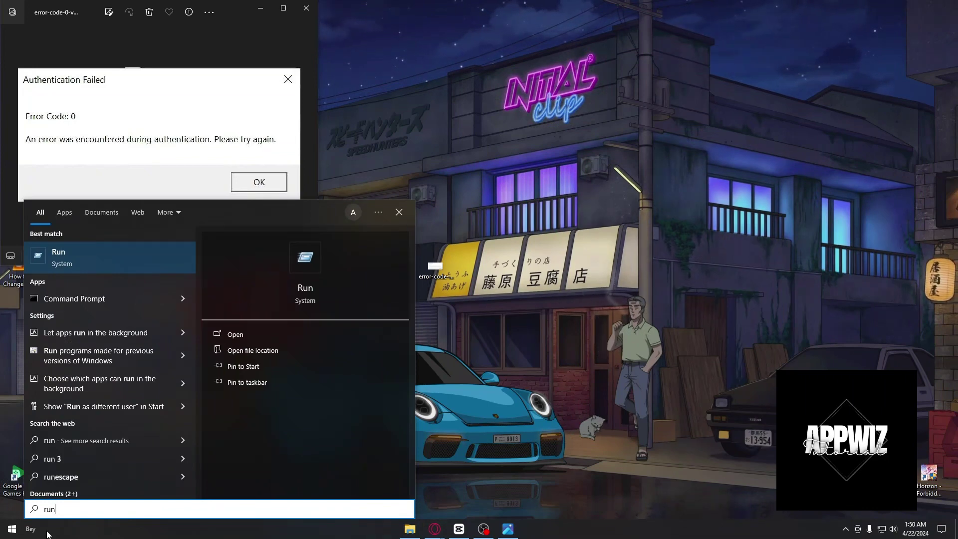
{"action": "left_click", "coordinate": [234, 335]}
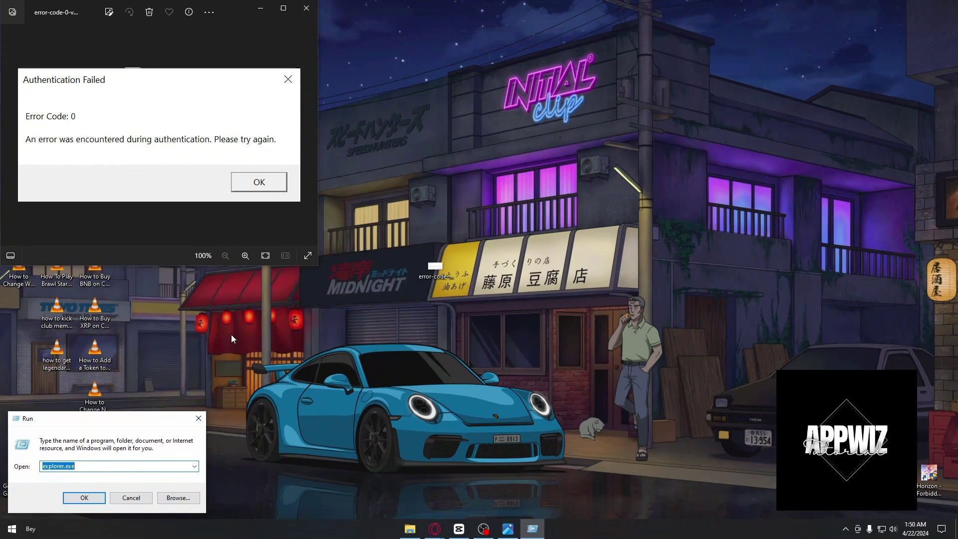
{"action": "left_click_drag", "start_coordinate": [128, 397], "coordinate": [446, 204]}
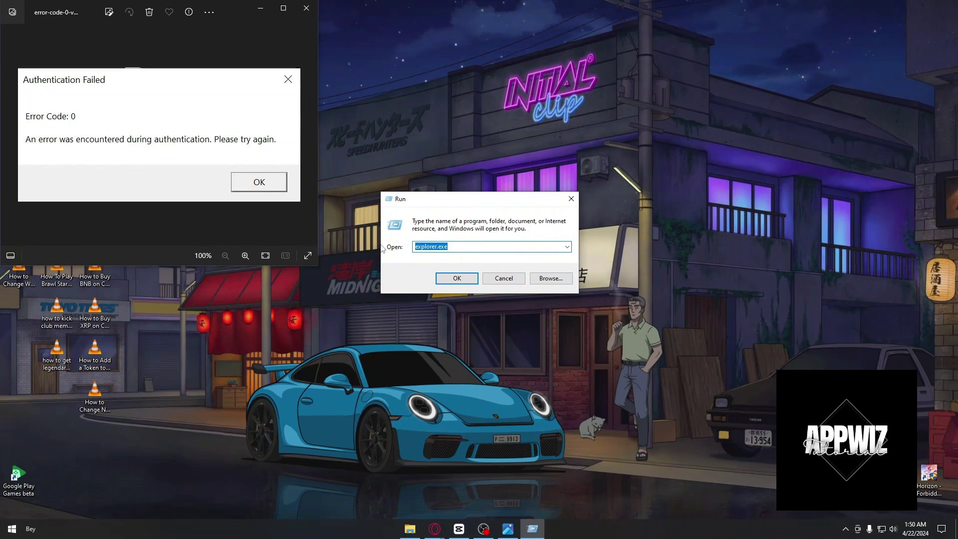
{"action": "type", "text": "%"}
{"action": "key", "text": "Down"}
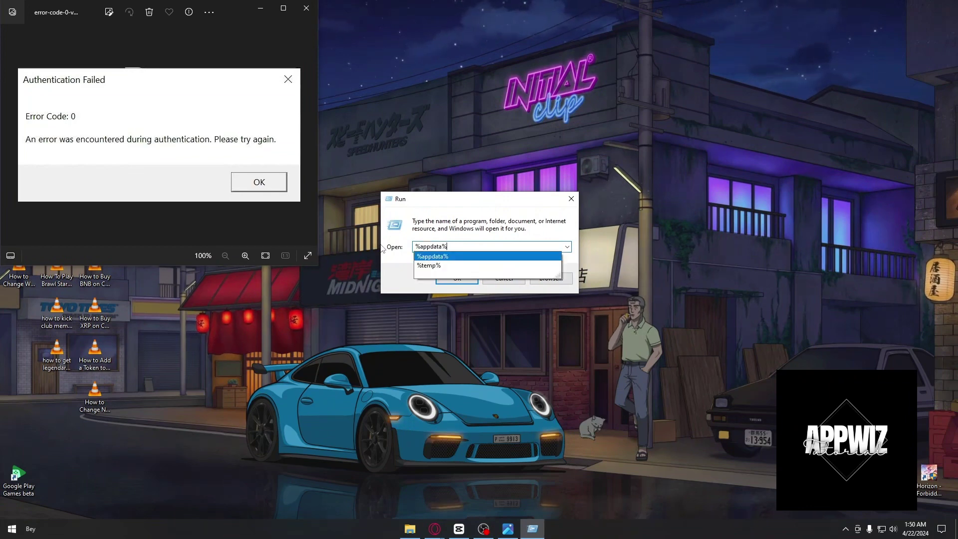
{"action": "left_click", "coordinate": [440, 256]}
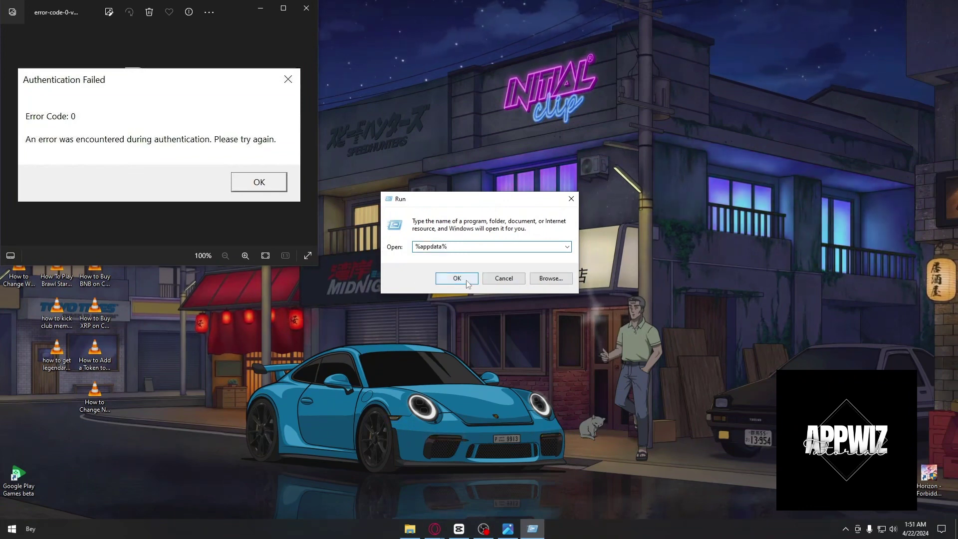
Open %appdata% in a maximized Explorer window and navigate to AppData\Local\Temp.
{"action": "left_click", "coordinate": [464, 279]}
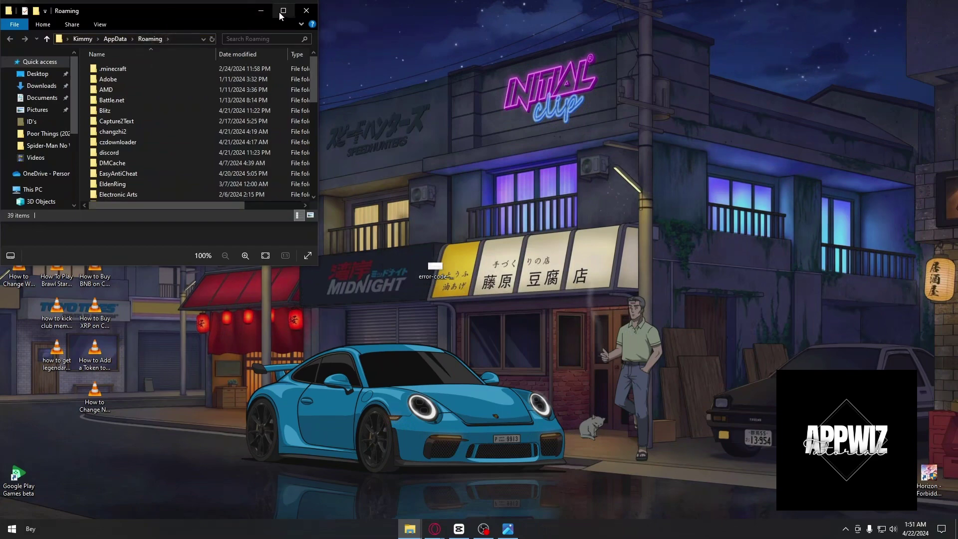
{"action": "left_click", "coordinate": [283, 11]}
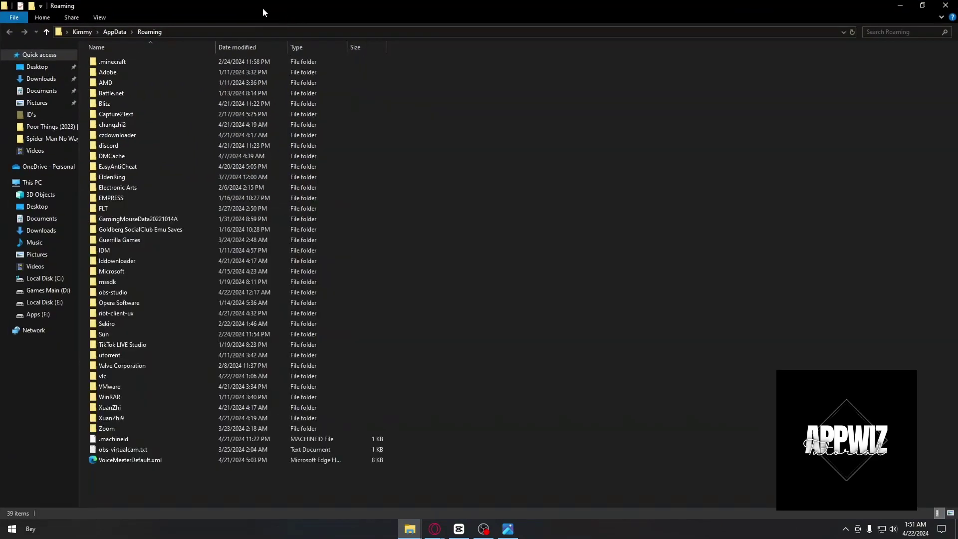
{"action": "left_click", "coordinate": [114, 32]}
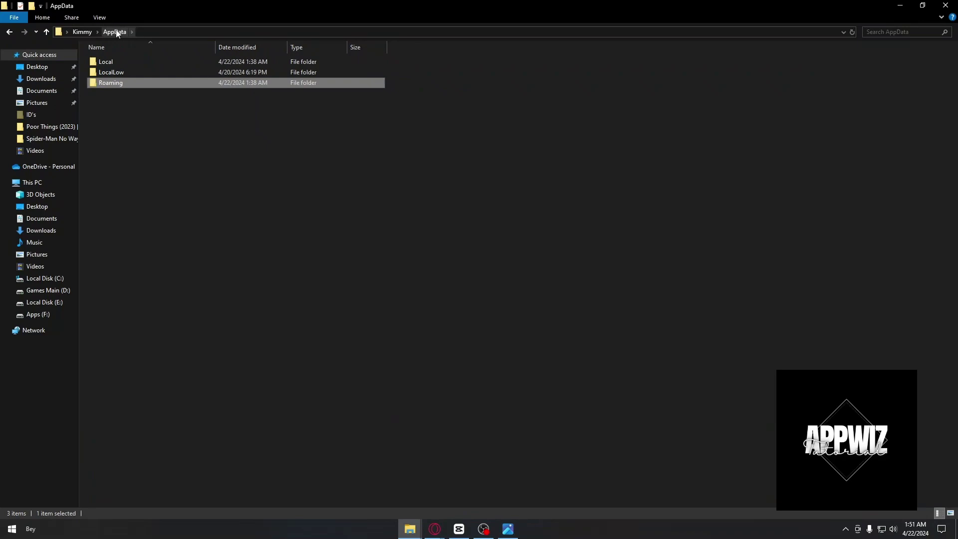
{"action": "double_click", "coordinate": [118, 62]}
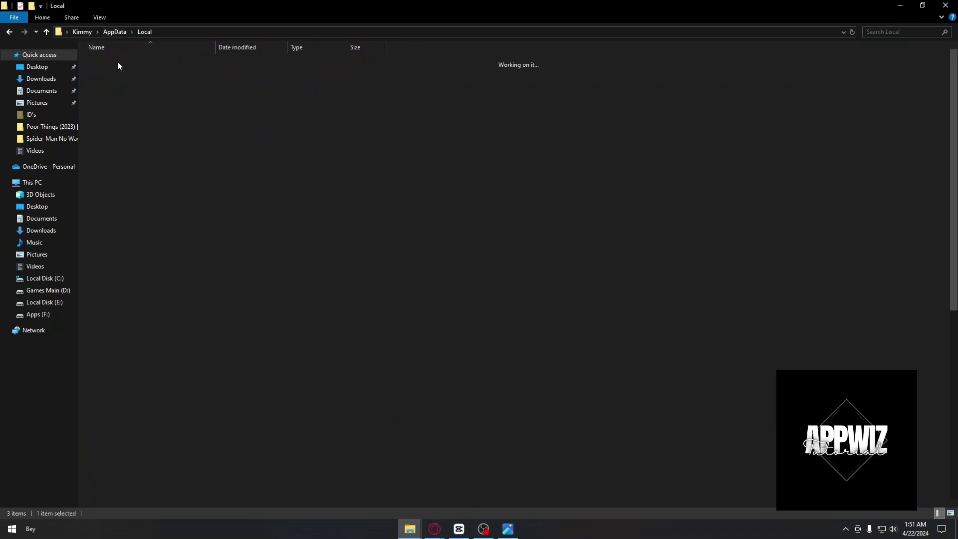
{"action": "type", "text": "temp"}
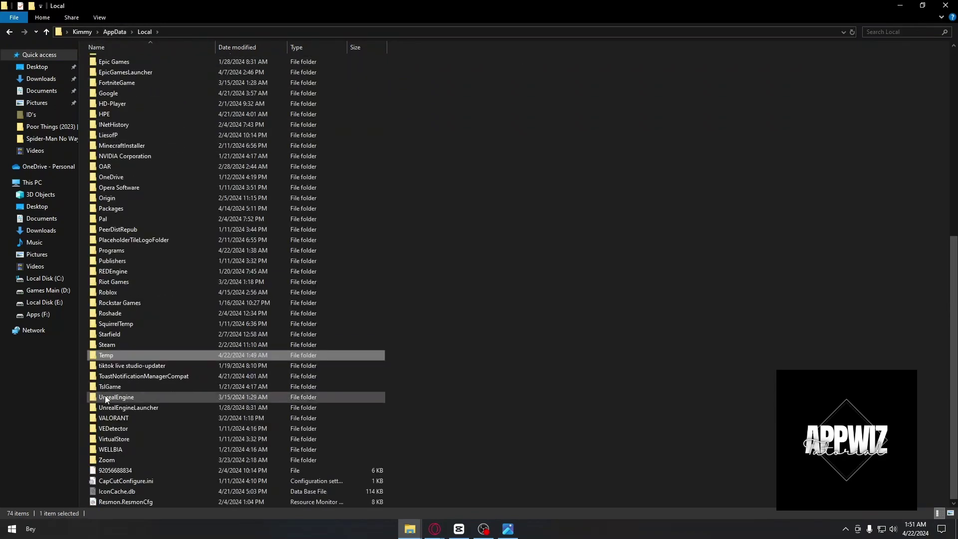
{"action": "double_click", "coordinate": [123, 360]}
Open the Roblox temp folder, delete all eight folders inside it, and close Explorer.
{"action": "scroll", "coordinate": [122, 356], "scroll_direction": "down", "scroll_amount": 20}
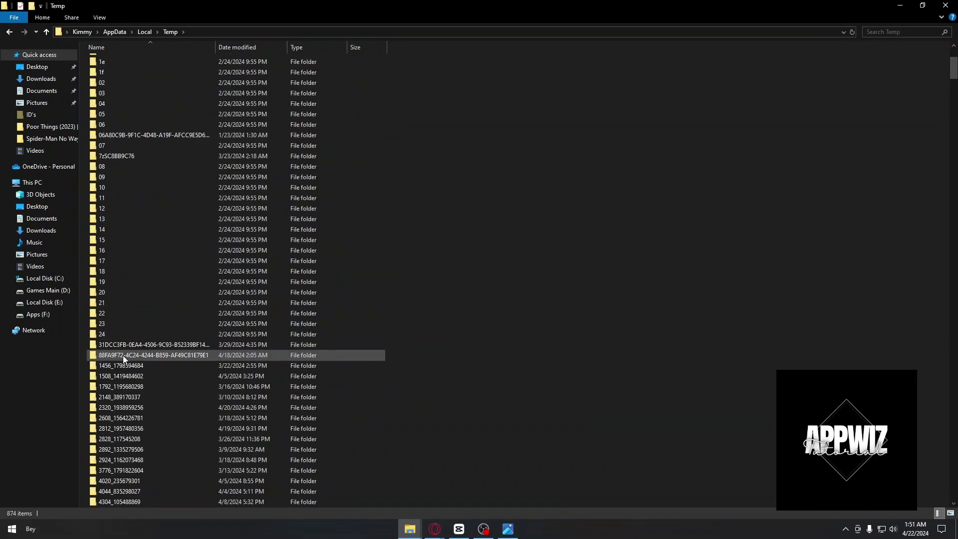
{"action": "scroll", "coordinate": [123, 358], "scroll_direction": "down", "scroll_amount": 13}
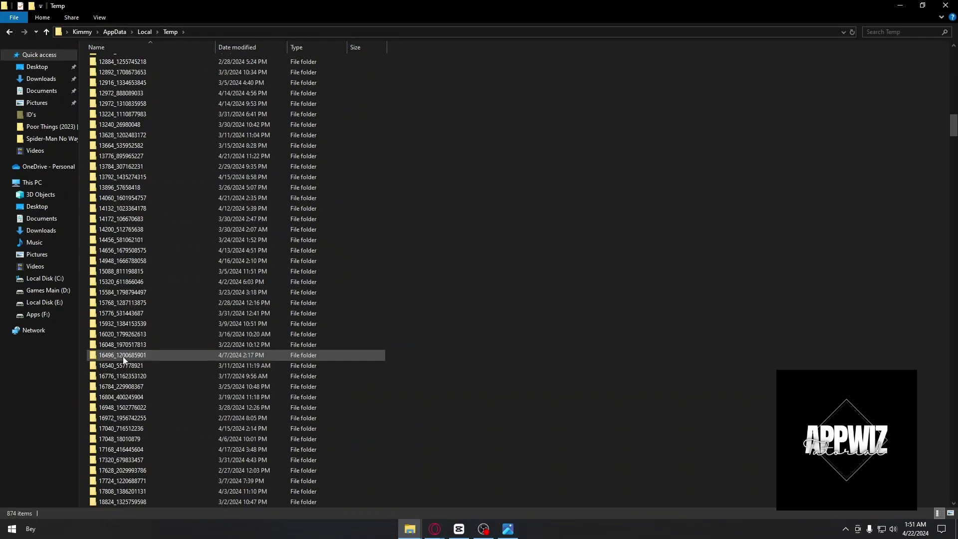
{"action": "left_click", "coordinate": [124, 355]}
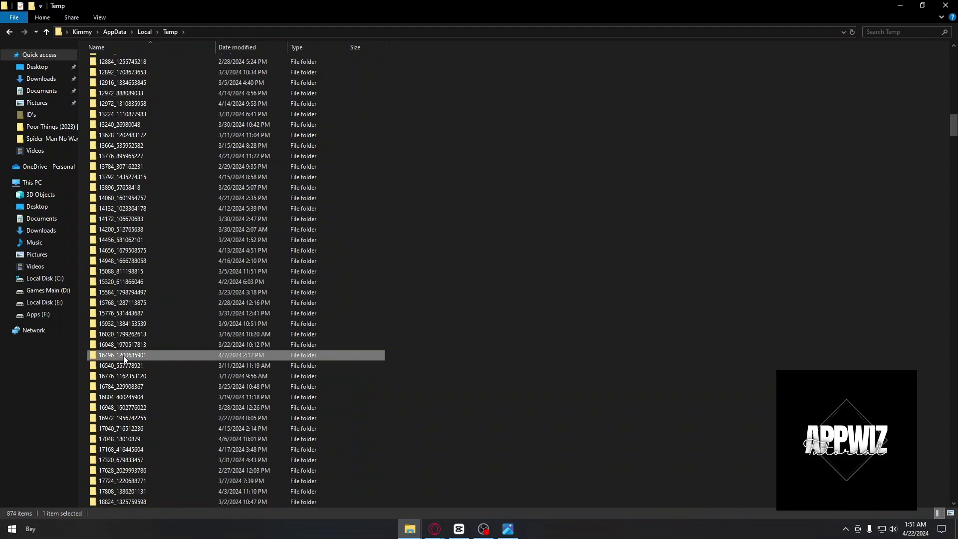
{"action": "key", "text": "r"}
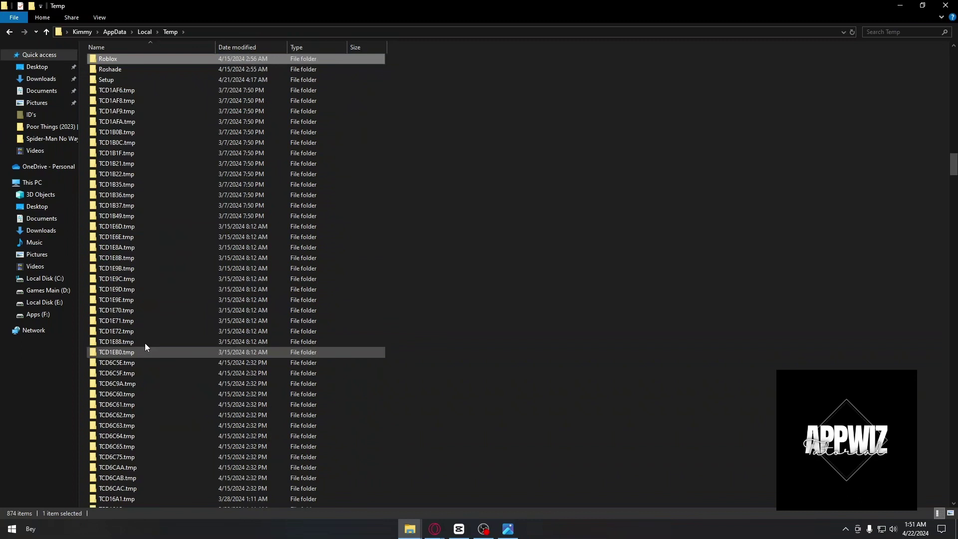
{"action": "scroll", "coordinate": [161, 239], "scroll_direction": "up", "scroll_amount": 1}
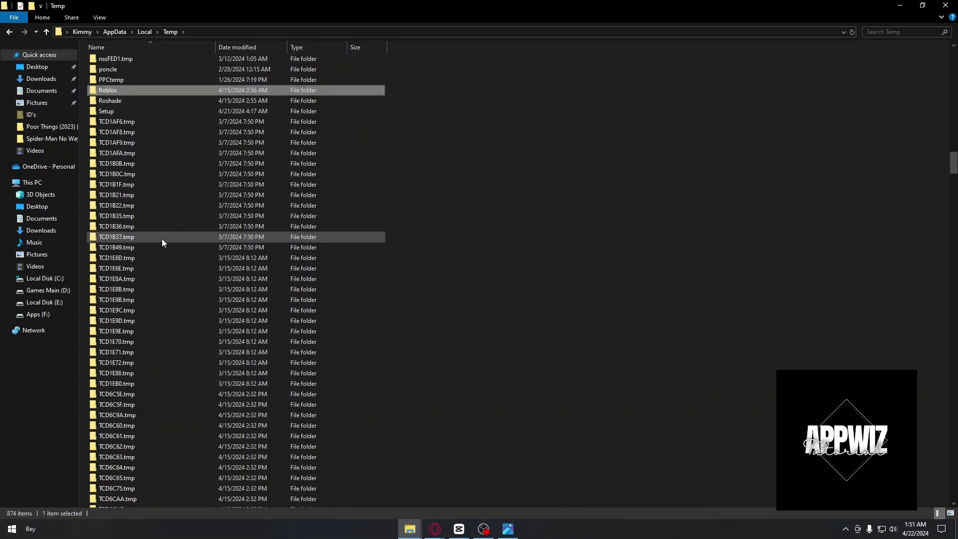
{"action": "double_click", "coordinate": [113, 93]}
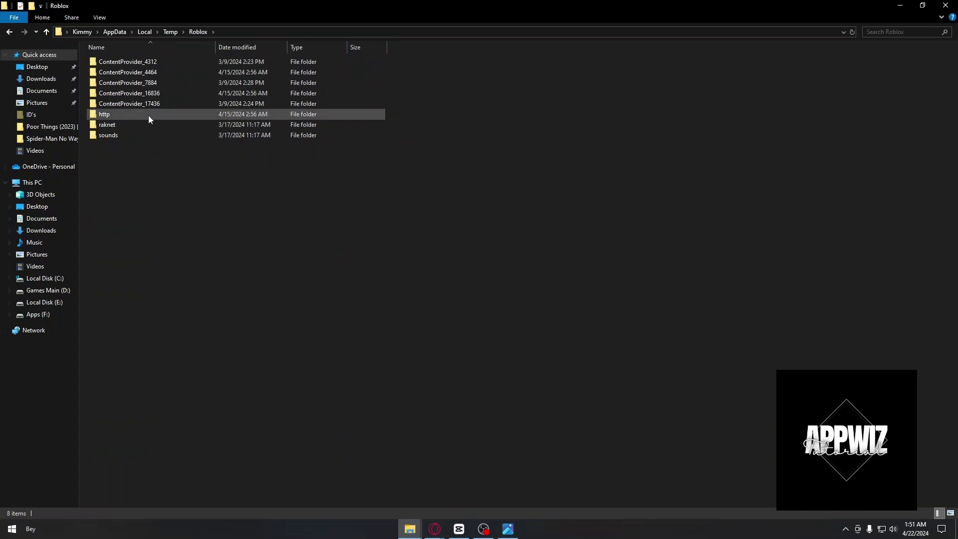
{"action": "left_click_drag", "start_coordinate": [280, 237], "coordinate": [92, 55]}
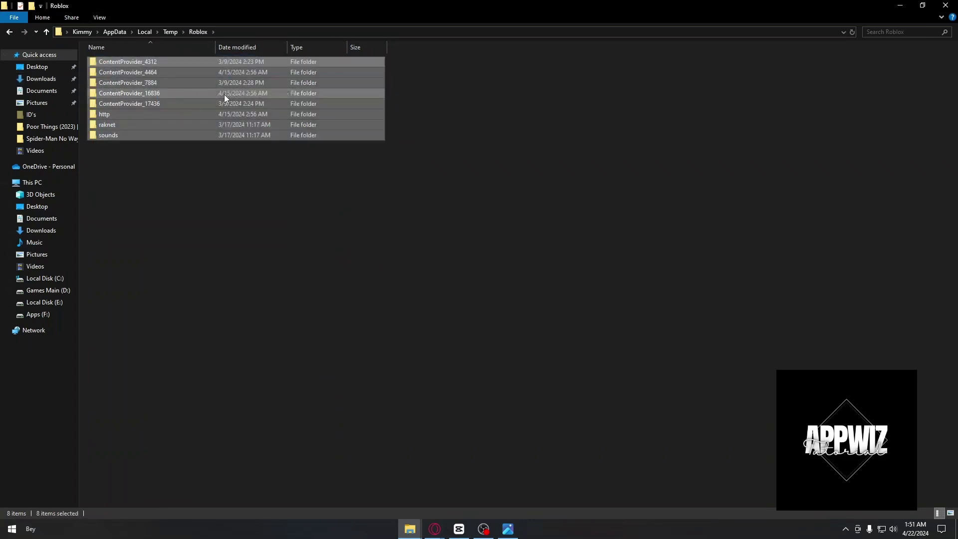
{"action": "key", "text": "Delete"}
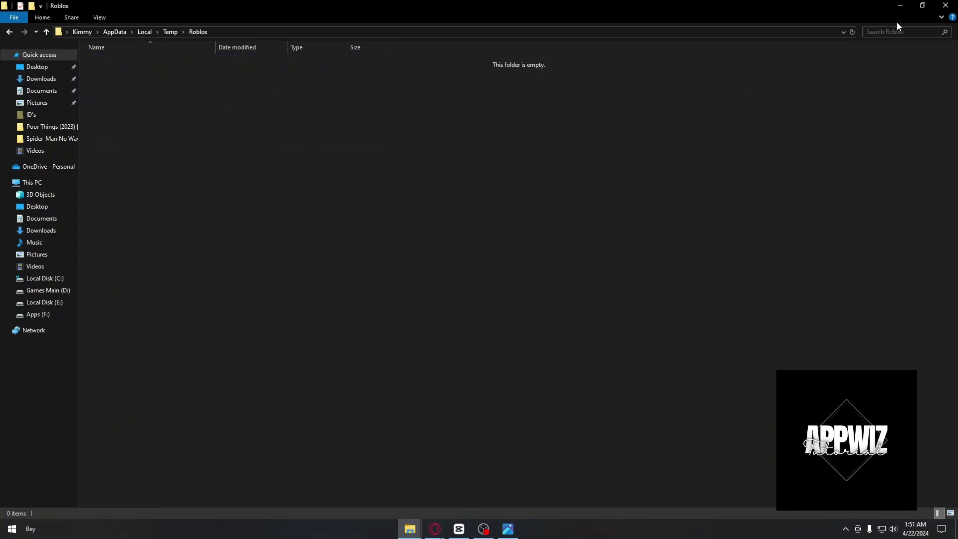
{"action": "left_click", "coordinate": [946, 5]}
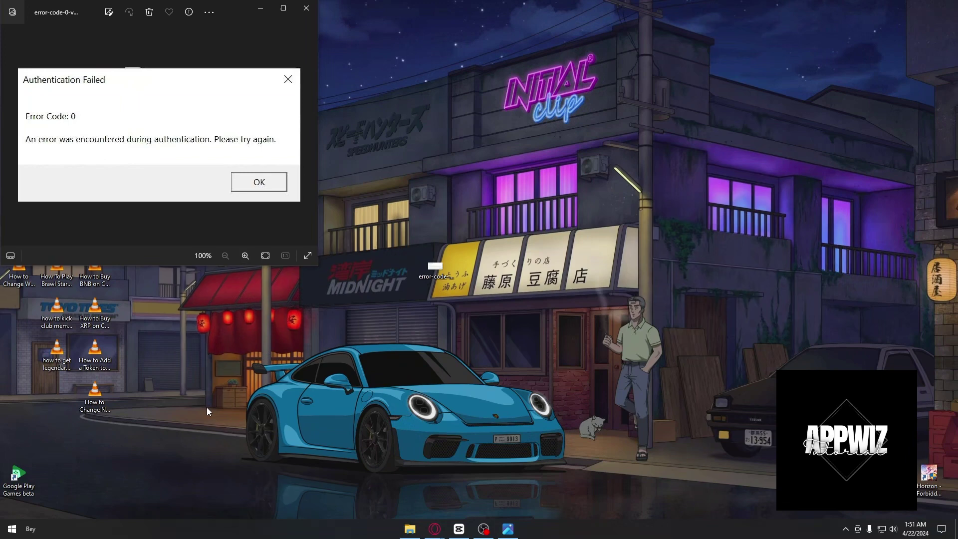
Search the Start menu for 'roblox' and bring up the Roblox Player result's options.
{"action": "left_click", "coordinate": [12, 528]}
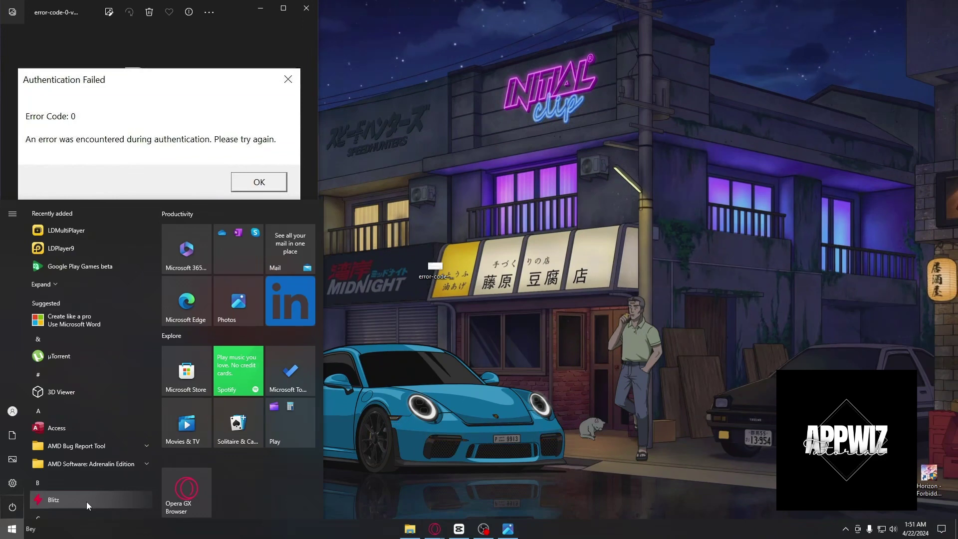
{"action": "left_click", "coordinate": [482, 383]}
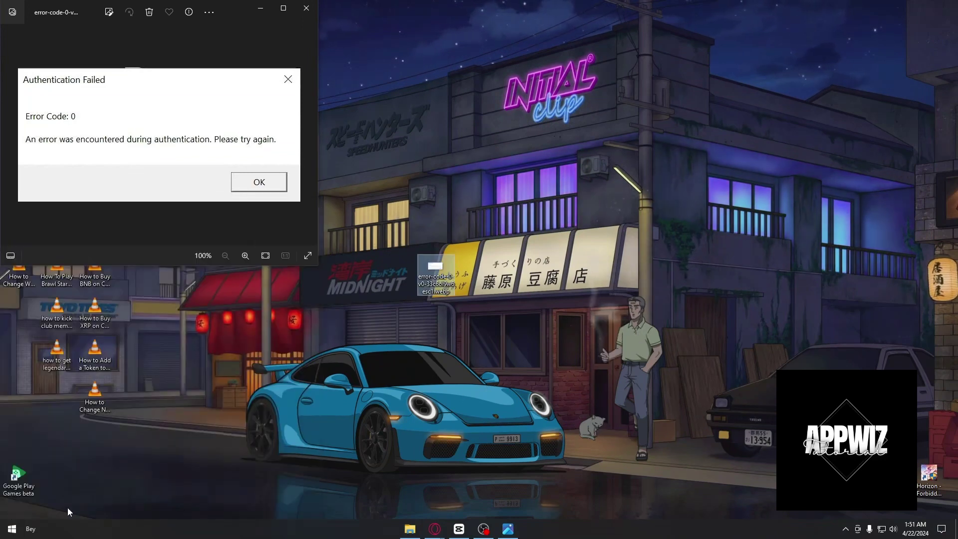
{"action": "left_click", "coordinate": [15, 531]}
{"action": "type", "text": "roblo"}
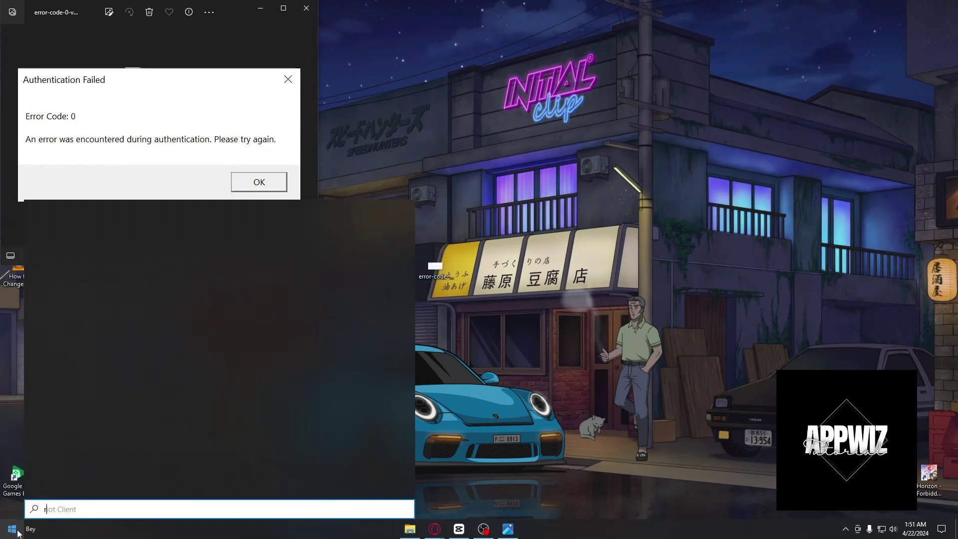
{"action": "type", "text": "x"}
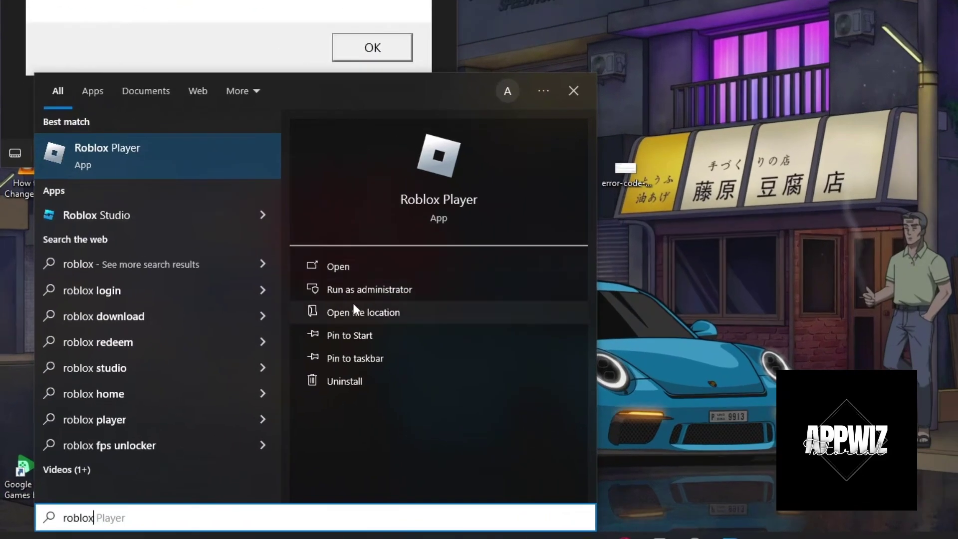
{"action": "right_click", "coordinate": [170, 178]}
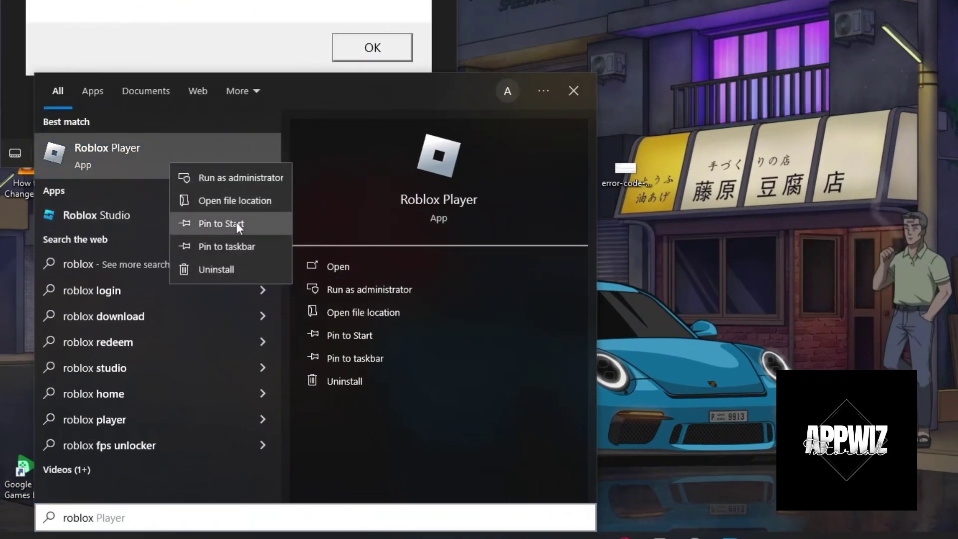
Enable Disable fullscreen optimizations on the Roblox Player shortcut's Compatibility tab and apply it.
{"action": "left_click", "coordinate": [237, 204]}
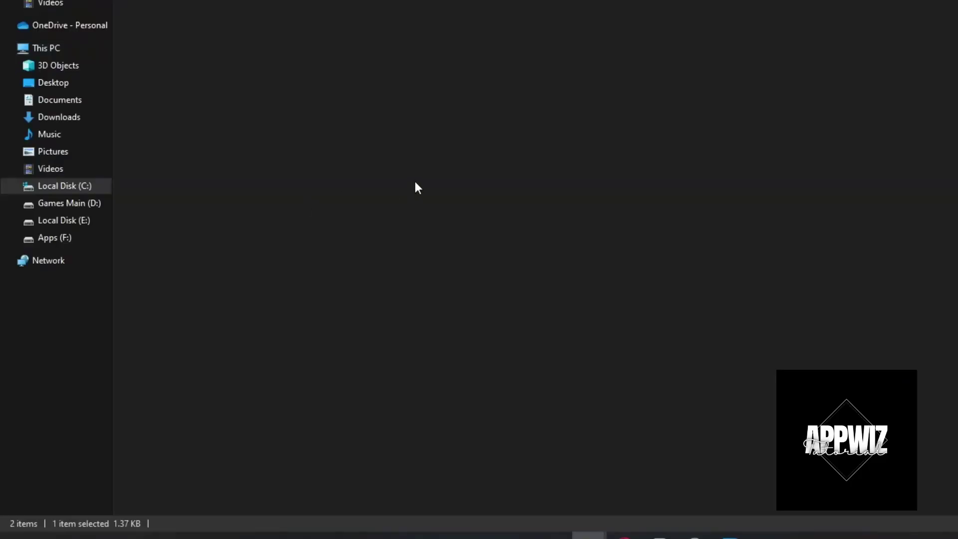
{"action": "right_click", "coordinate": [179, 91]}
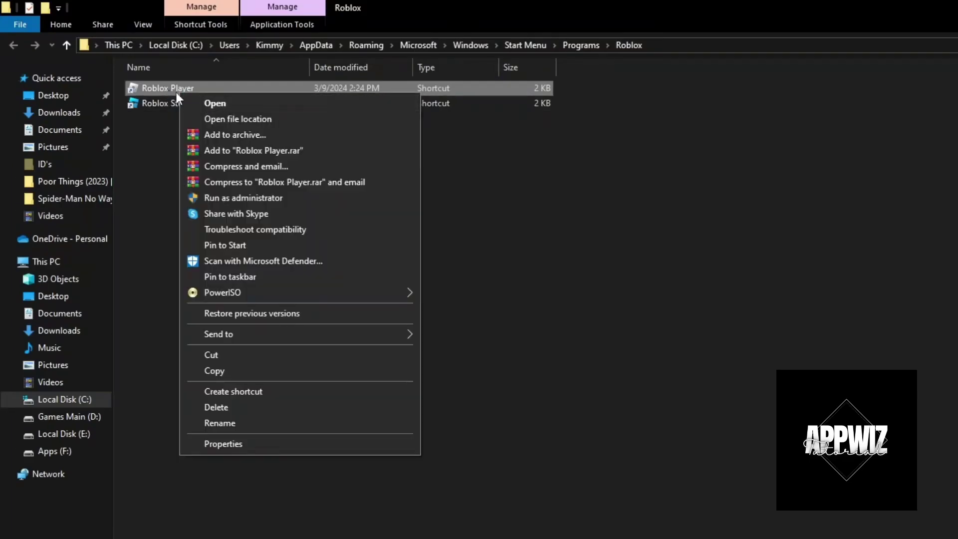
{"action": "left_click", "coordinate": [284, 445]}
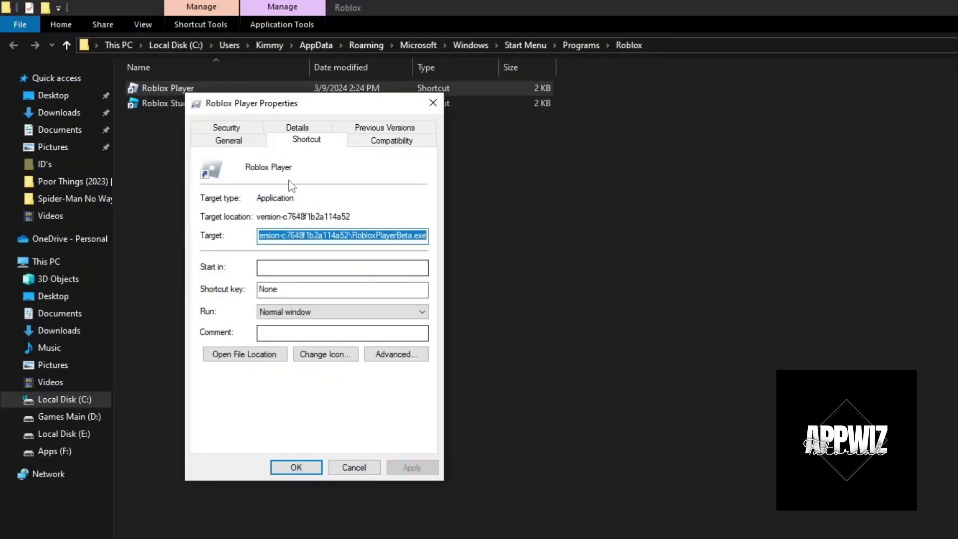
{"action": "left_click", "coordinate": [370, 143]}
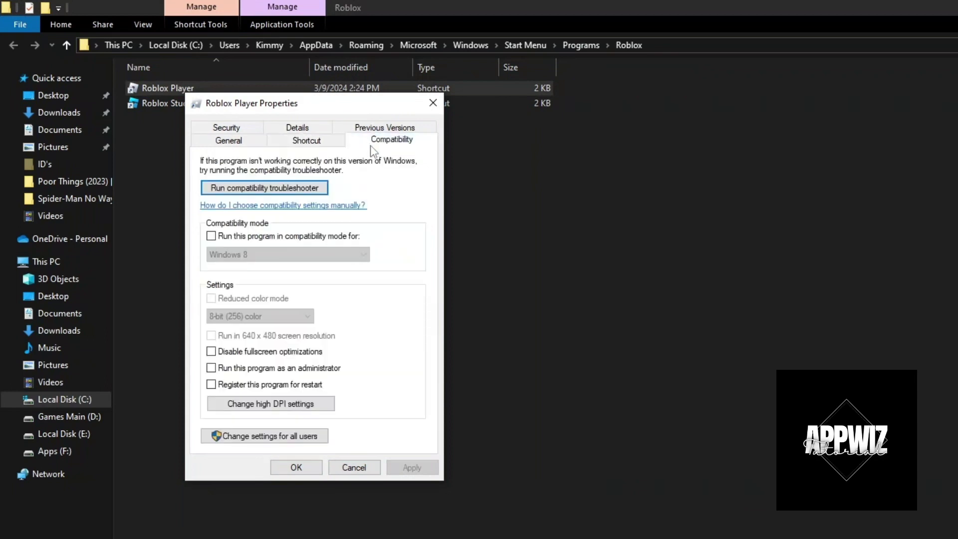
{"action": "left_click_drag", "start_coordinate": [340, 107], "coordinate": [509, 151]}
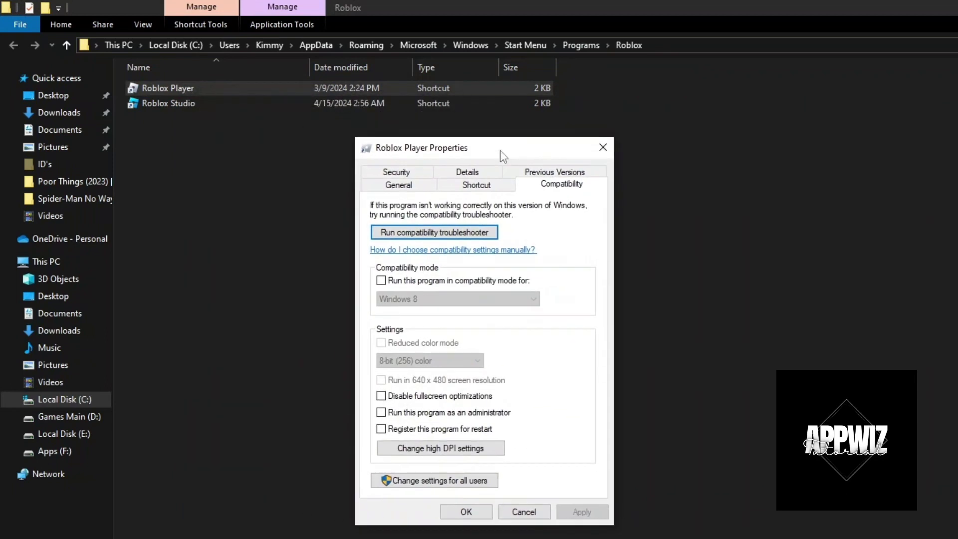
{"action": "left_click", "coordinate": [415, 400]}
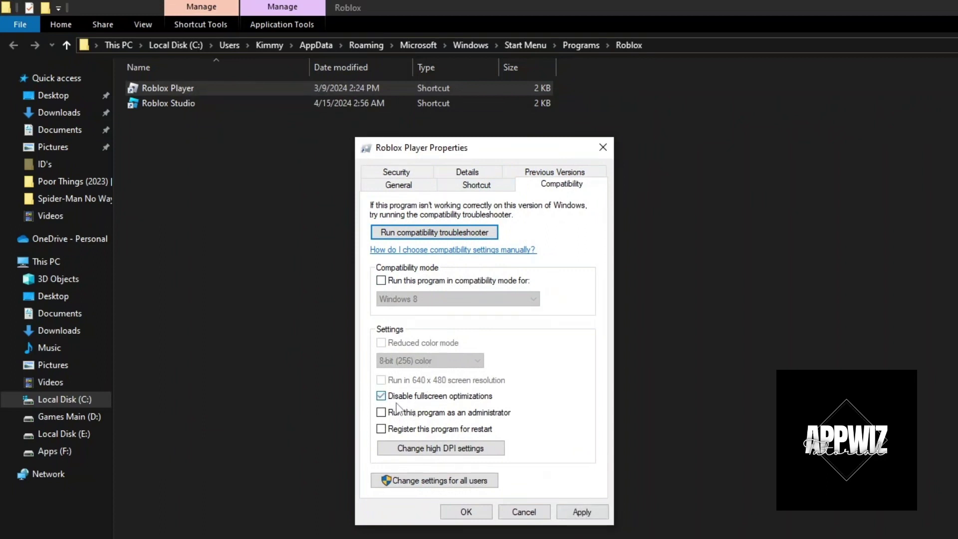
{"action": "left_click", "coordinate": [582, 512]}
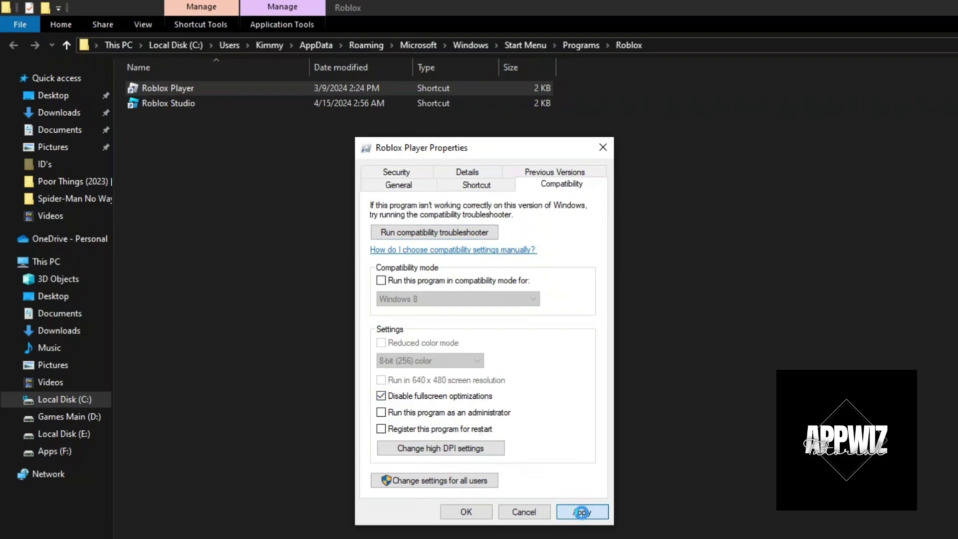
{"action": "left_click", "coordinate": [468, 514]}
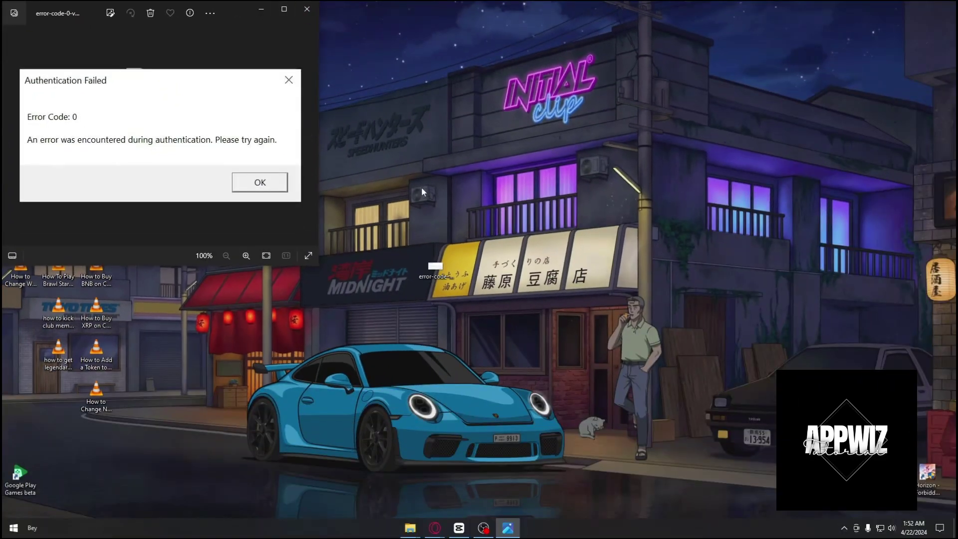
Search 'un' from Start to open Add or remove programs and focus its app search box.
{"action": "left_click", "coordinate": [16, 528]}
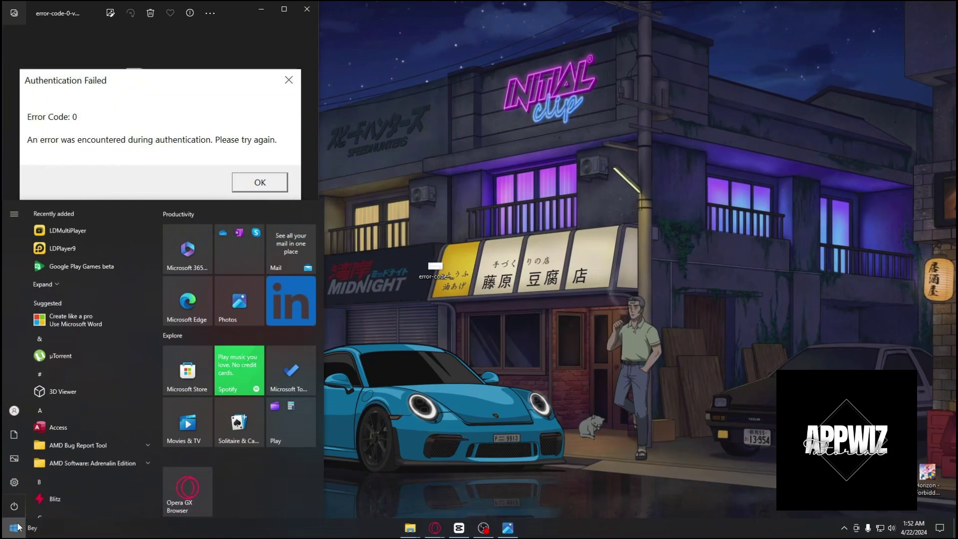
{"action": "type", "text": "un"}
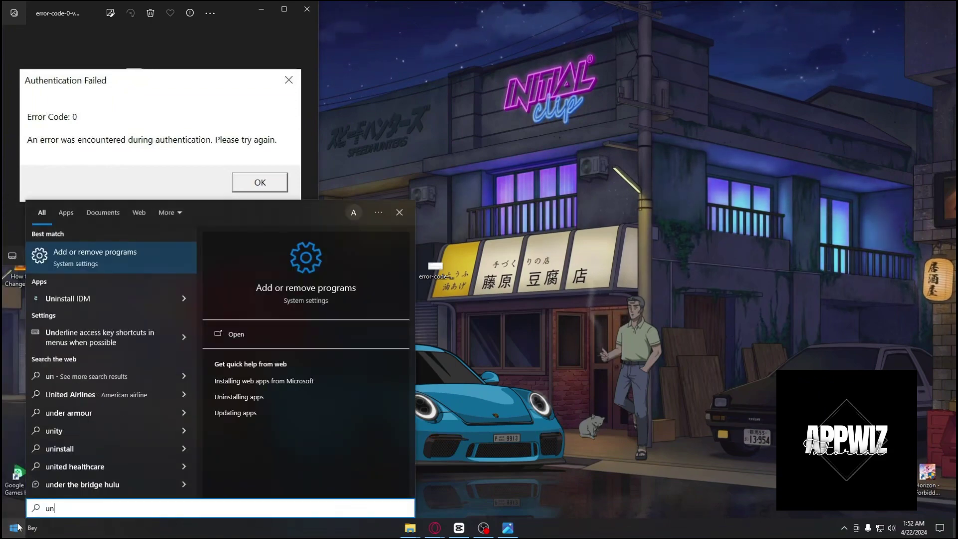
{"action": "left_click", "coordinate": [84, 252]}
{"action": "left_click", "coordinate": [218, 201]}
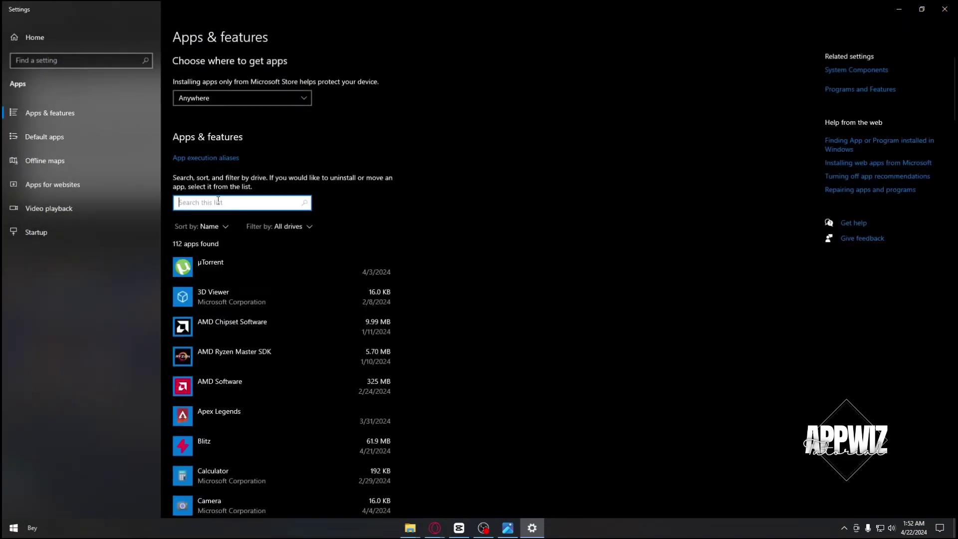
Filter installed apps by 'roblox', expand Roblox Player and Roblox Studio, then switch to Opera GX.
{"action": "type", "text": "roblox"}
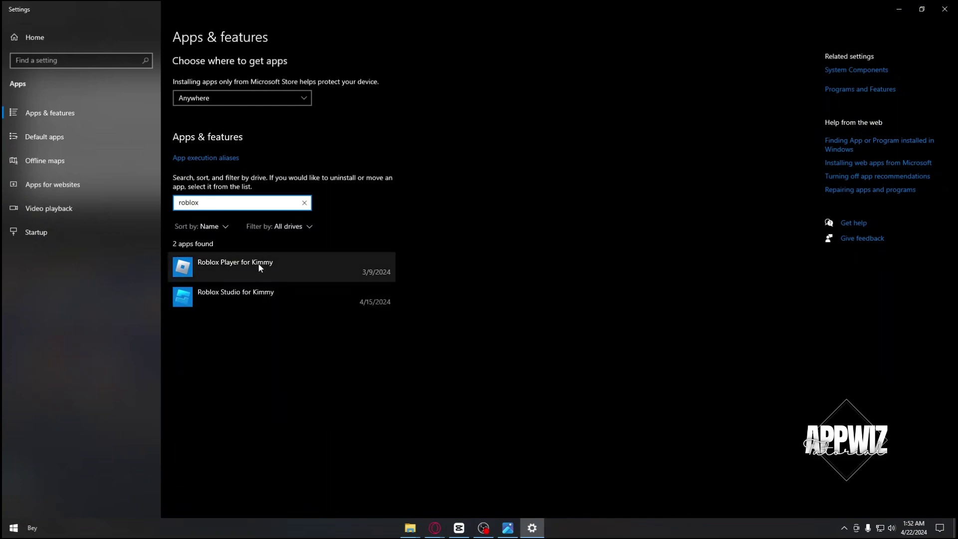
{"action": "left_click", "coordinate": [265, 269]}
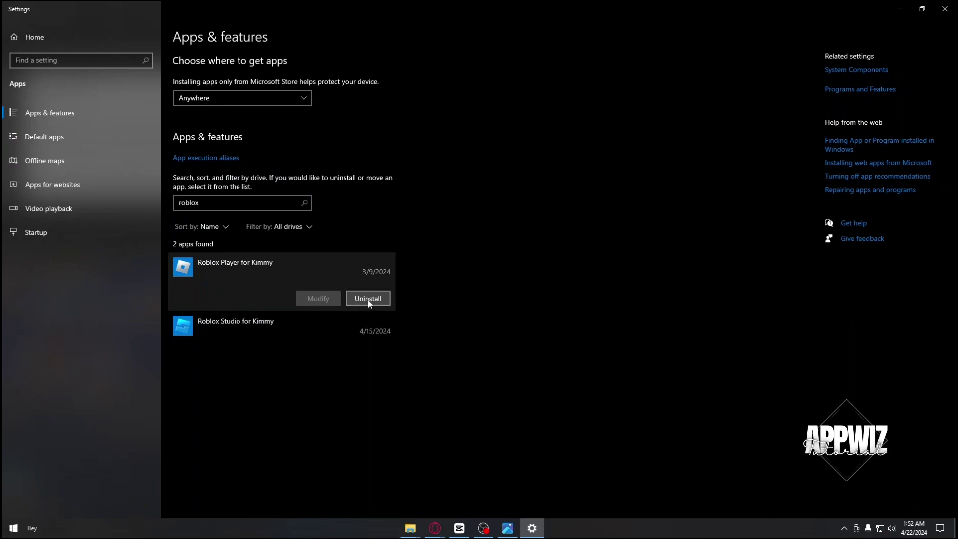
{"action": "left_click", "coordinate": [348, 330]}
{"action": "mouse_move", "coordinate": [434, 526]}
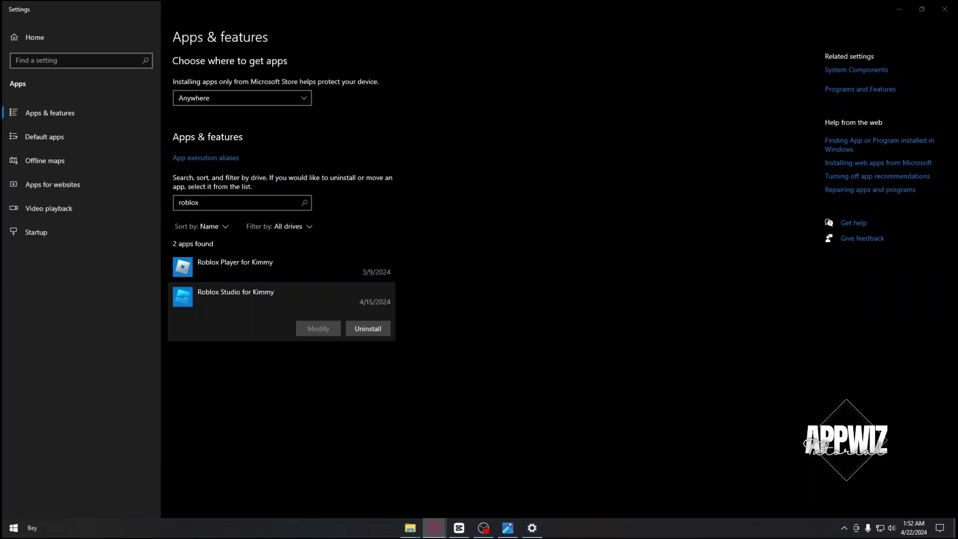
{"action": "key", "text": "alt+Tab"}
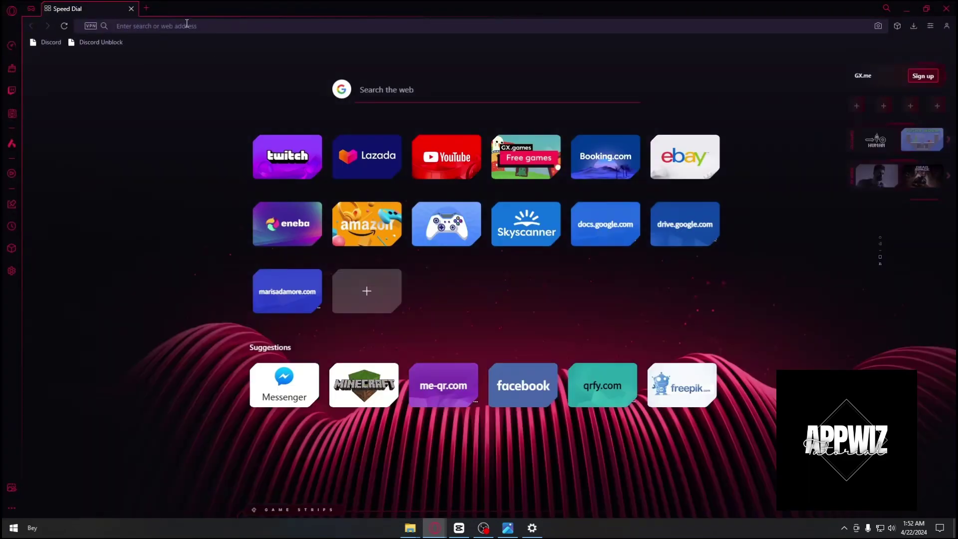